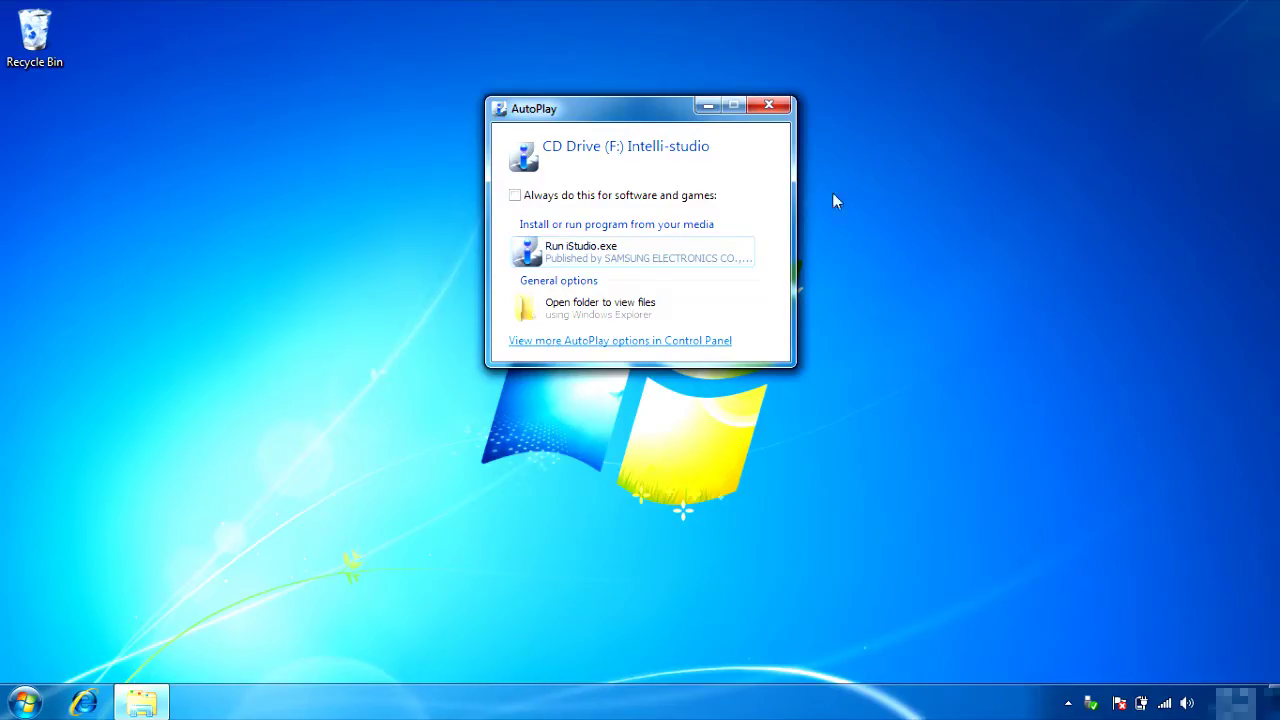
Run iStudio.exe from AutoPlay to start Intelli-studio with the HMX-Q10 connected
click(607, 255)
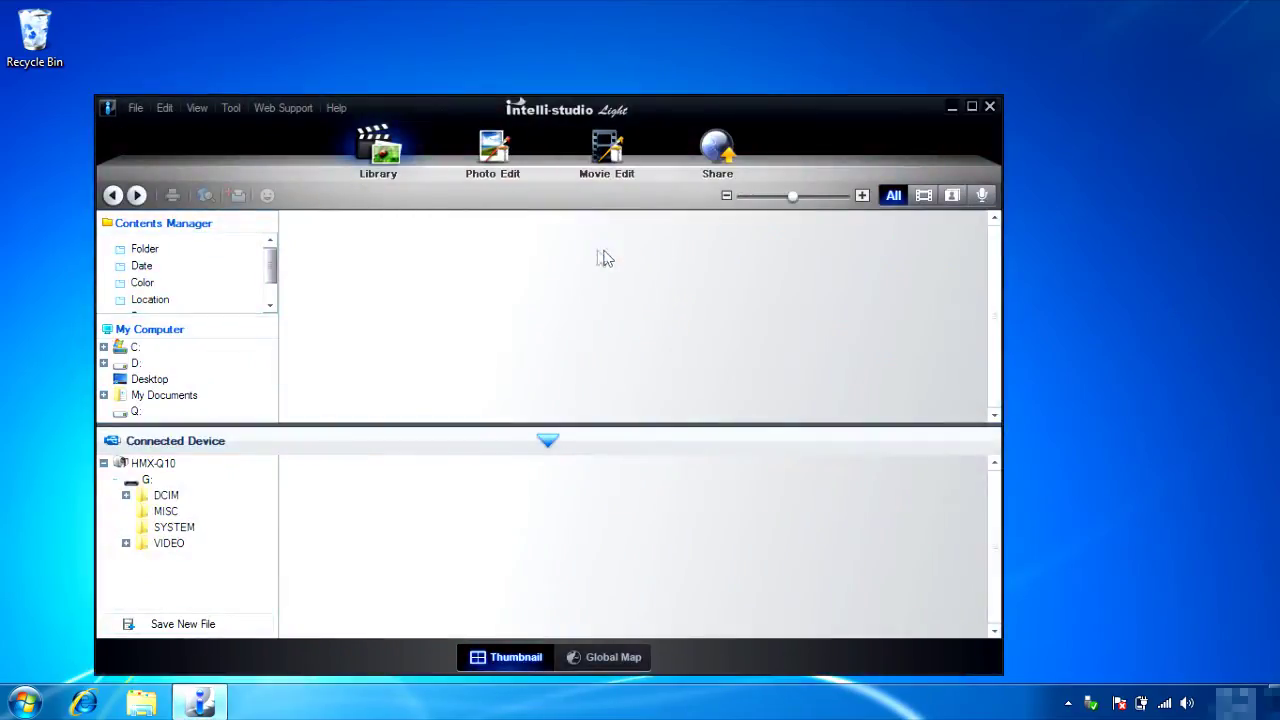
Start the Web Support firmware upgrade to V 110331 and confirm the version and precautions screens
click(284, 109)
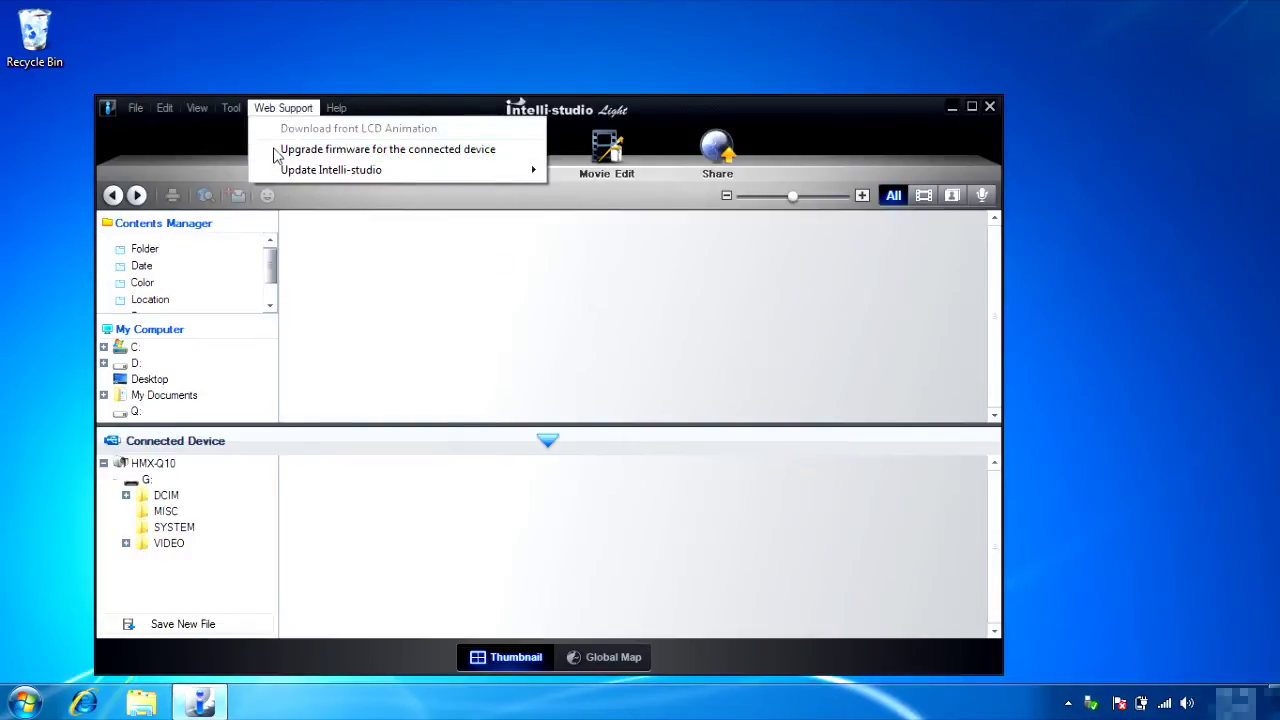
click(300, 149)
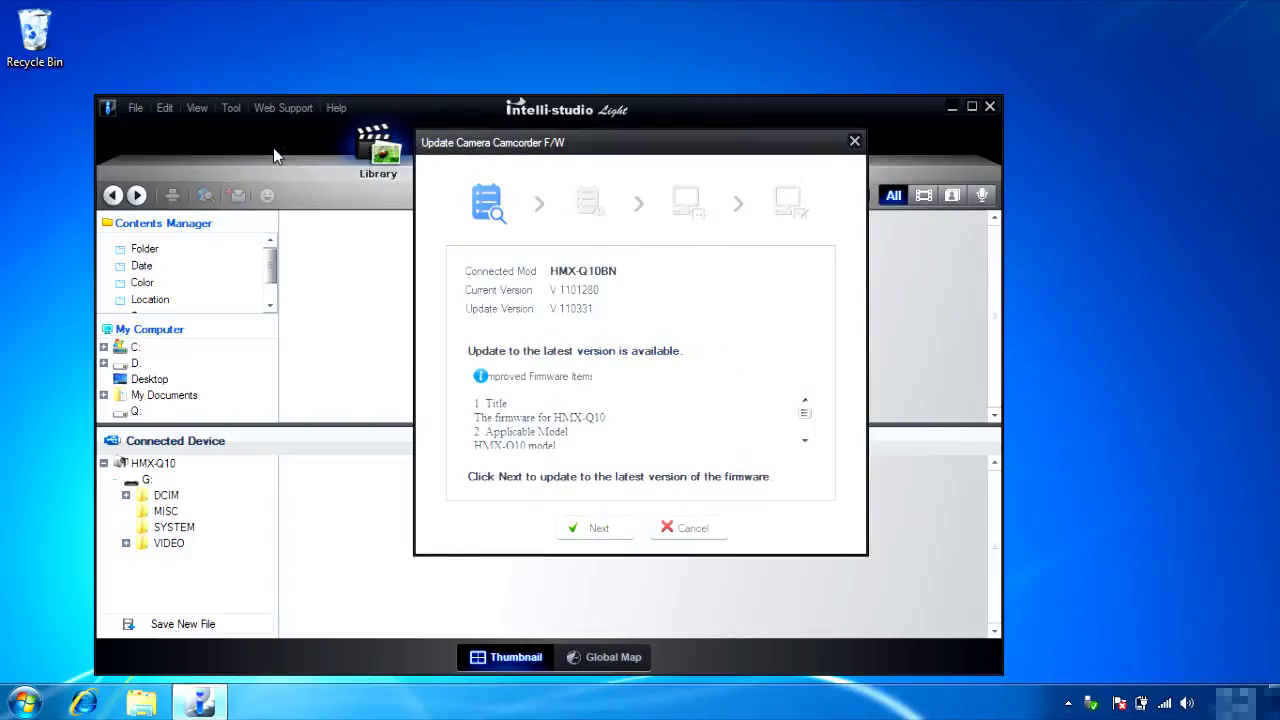
click(595, 533)
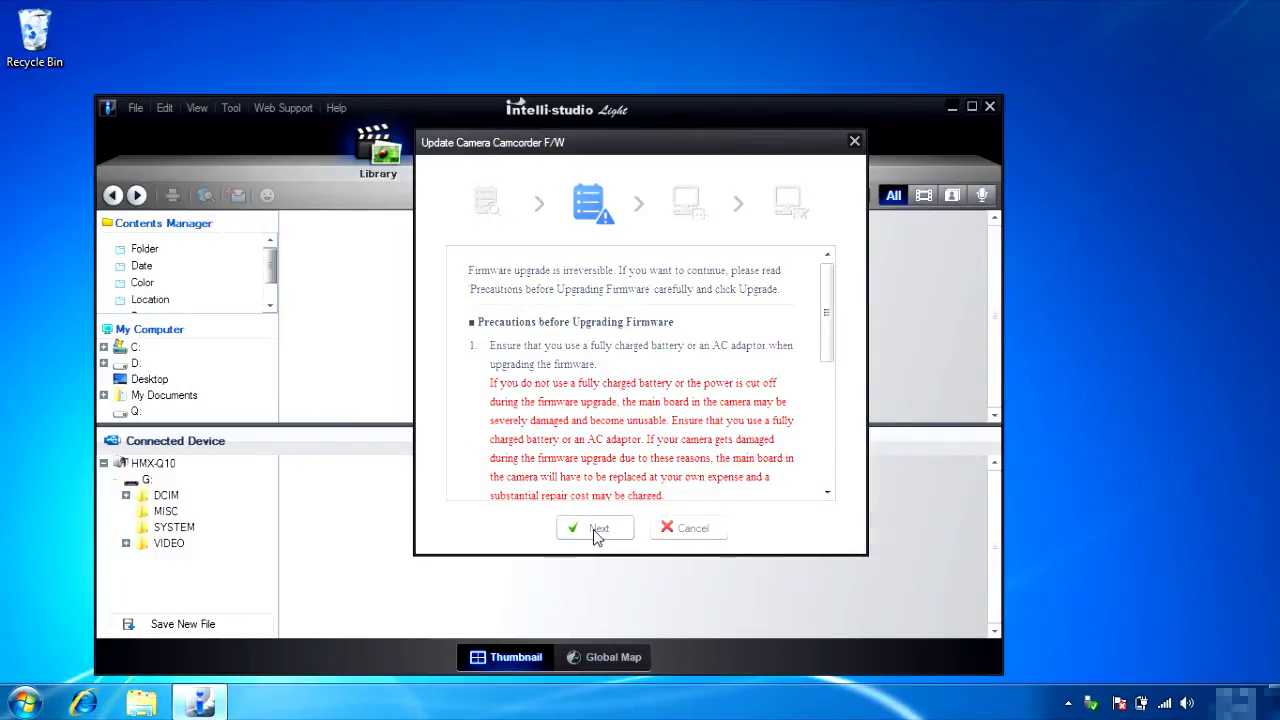
click(595, 532)
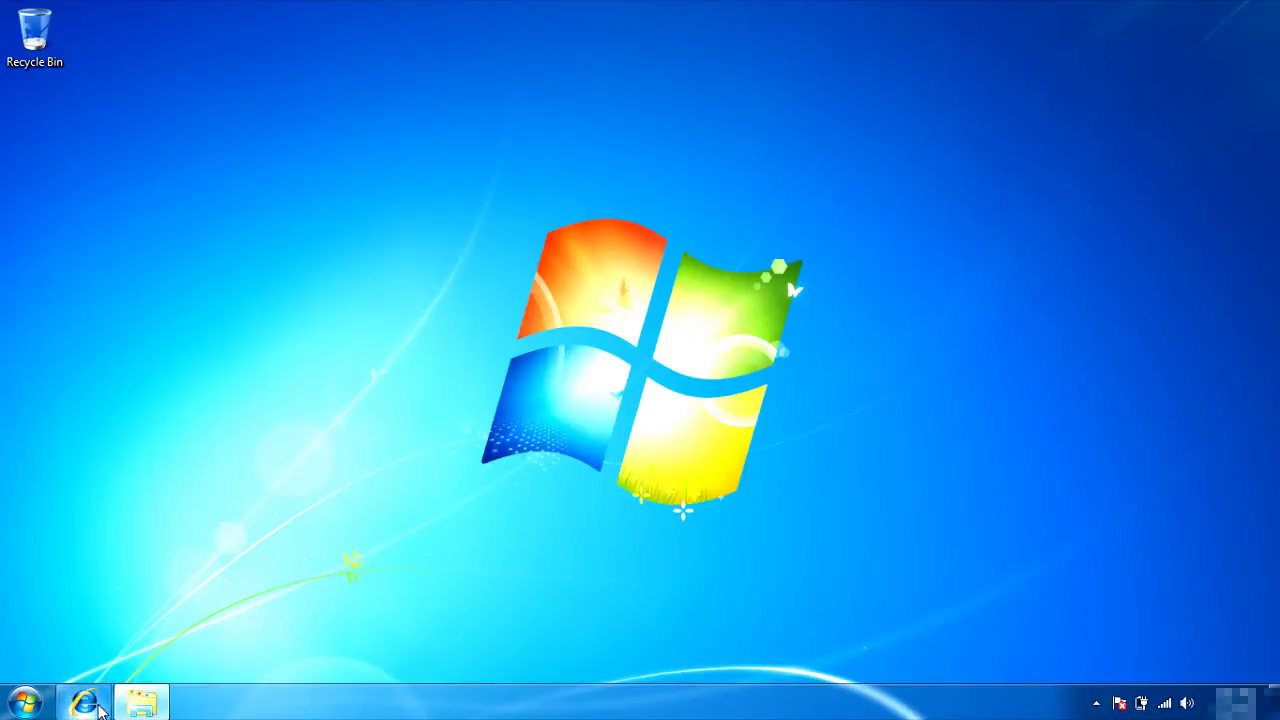
Launch Internet Explorer, opening the Samsung UK website
click(99, 708)
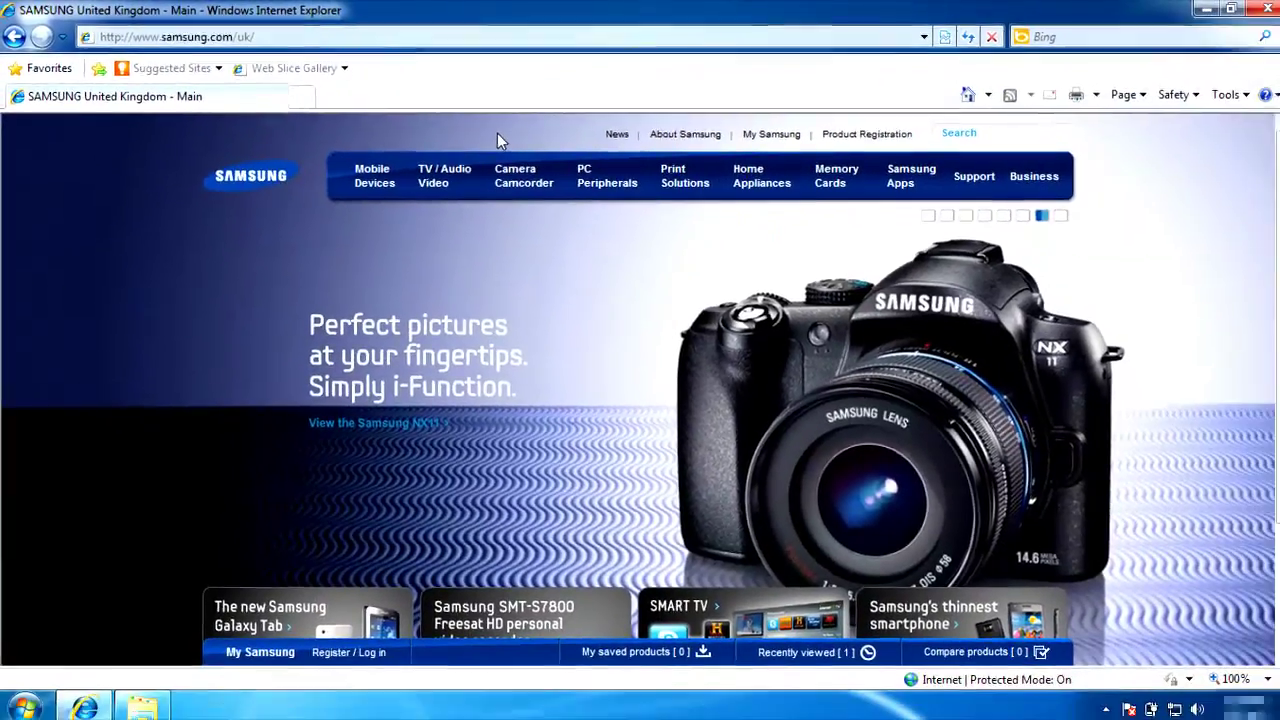
Browse Camera Camcorder > Camcorders > High-Definition camcorders and open the HMX-Q10BP page
mouse_move(508, 174)
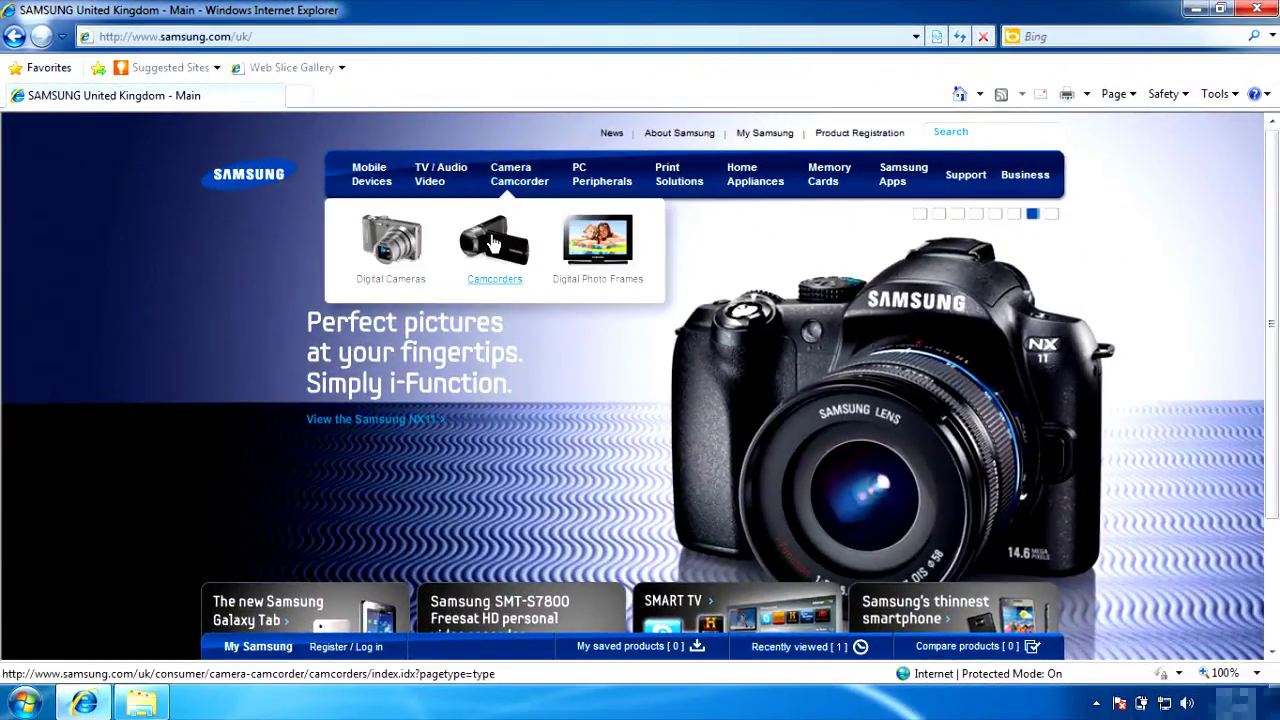
click(493, 243)
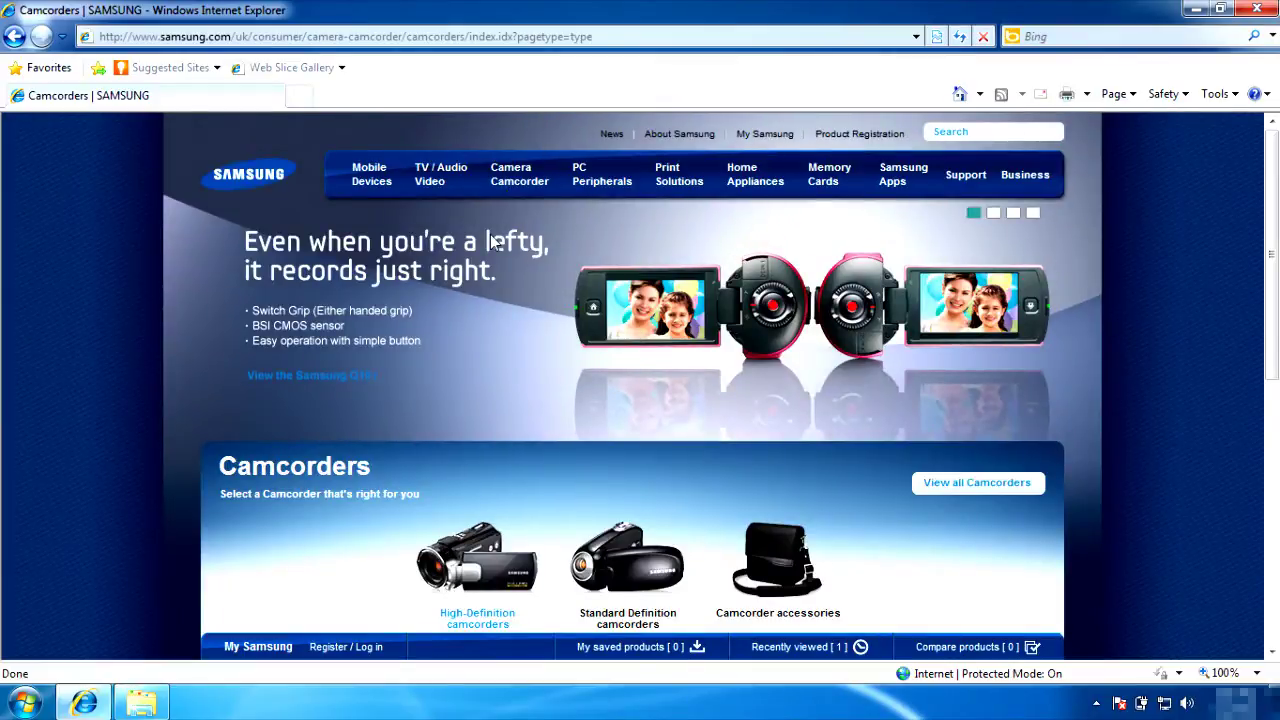
scroll(493, 243, down, 5)
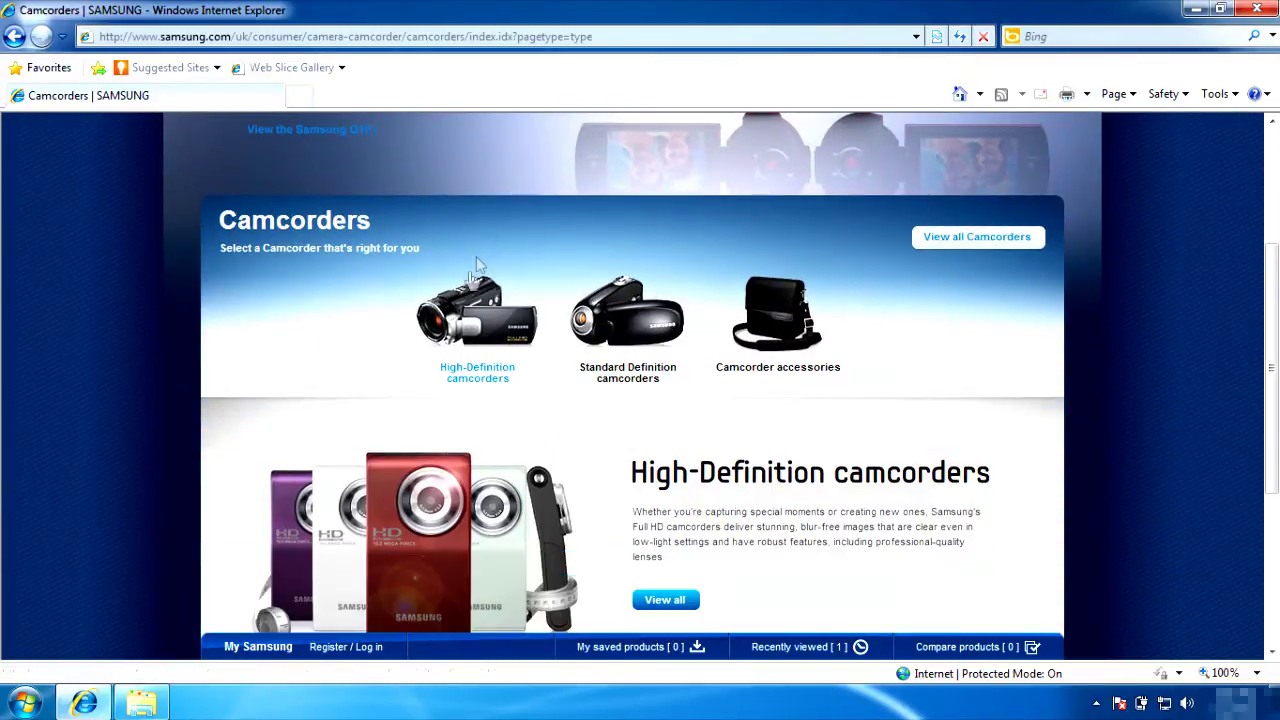
click(465, 315)
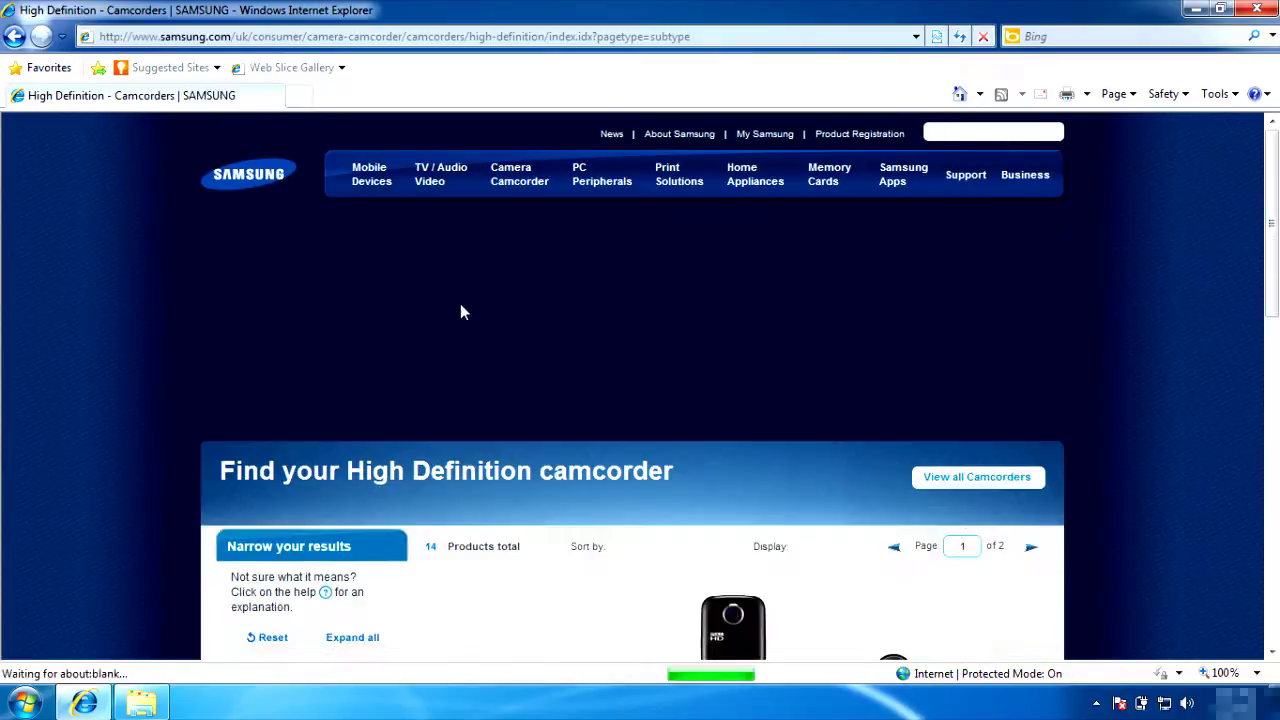
scroll(460, 308, down, 3)
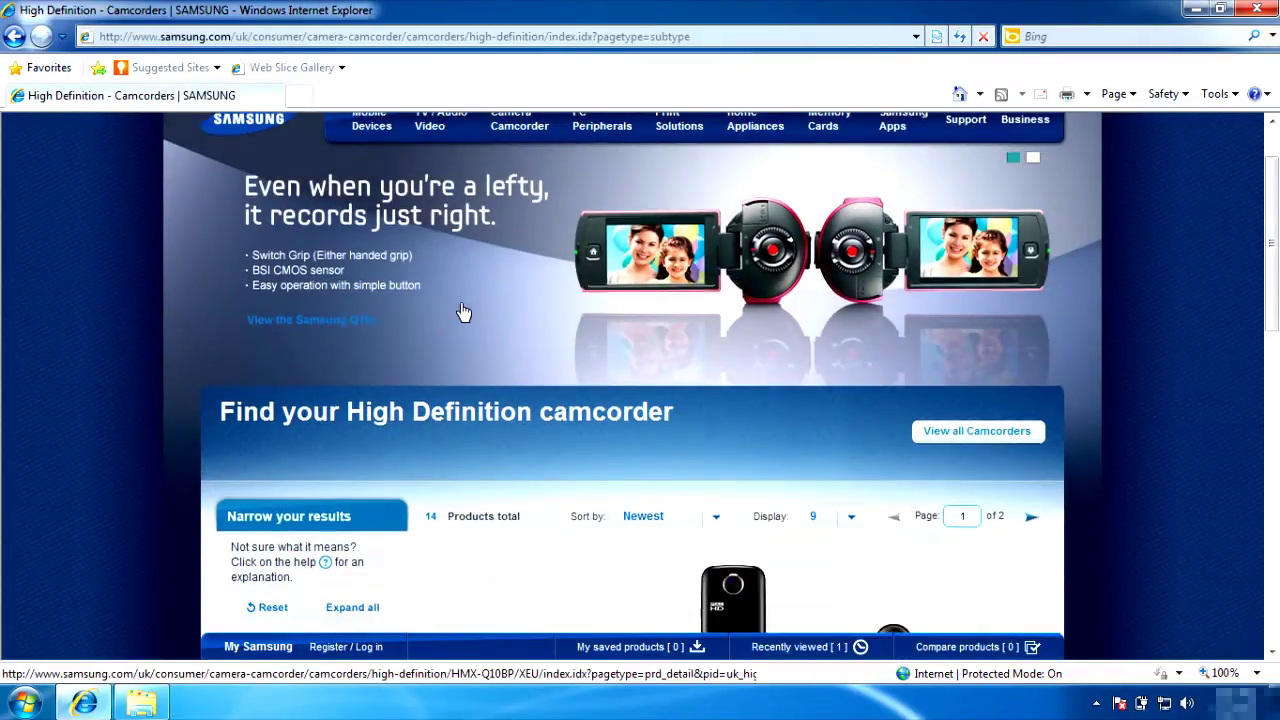
scroll(460, 300, down, 2)
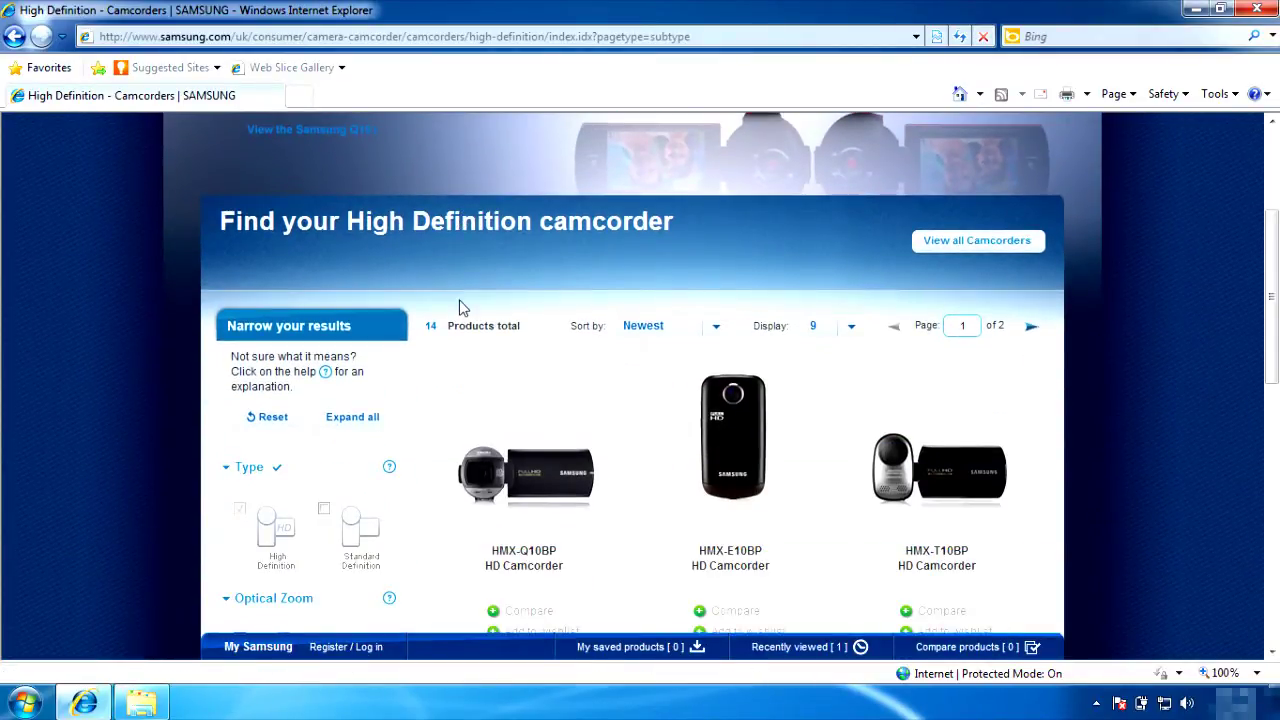
mouse_move(455, 428)
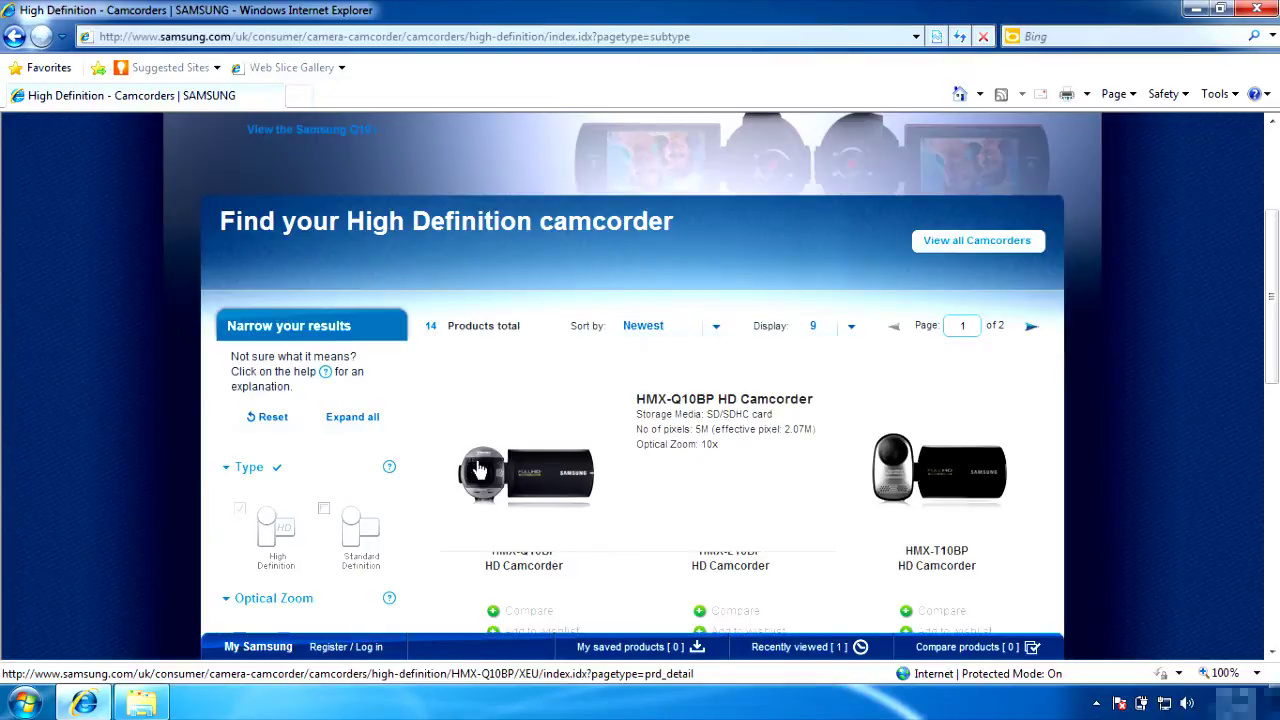
click(479, 470)
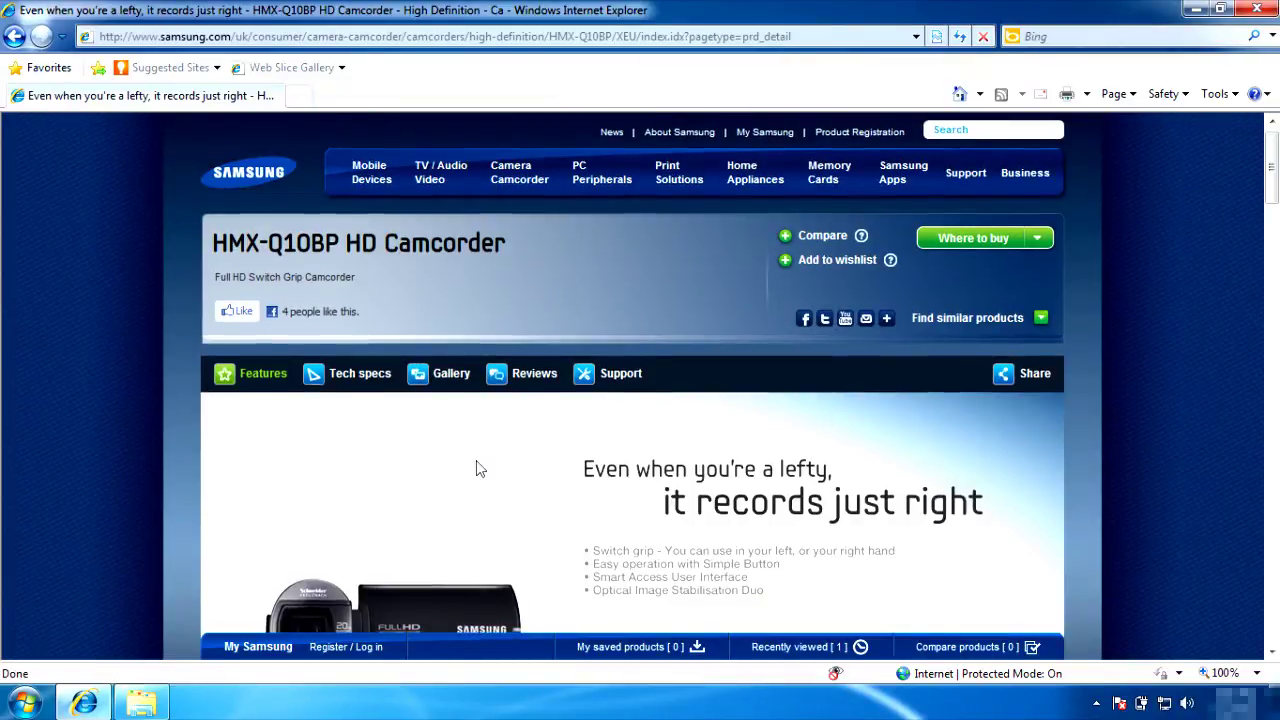
scroll(477, 468, down, 3)
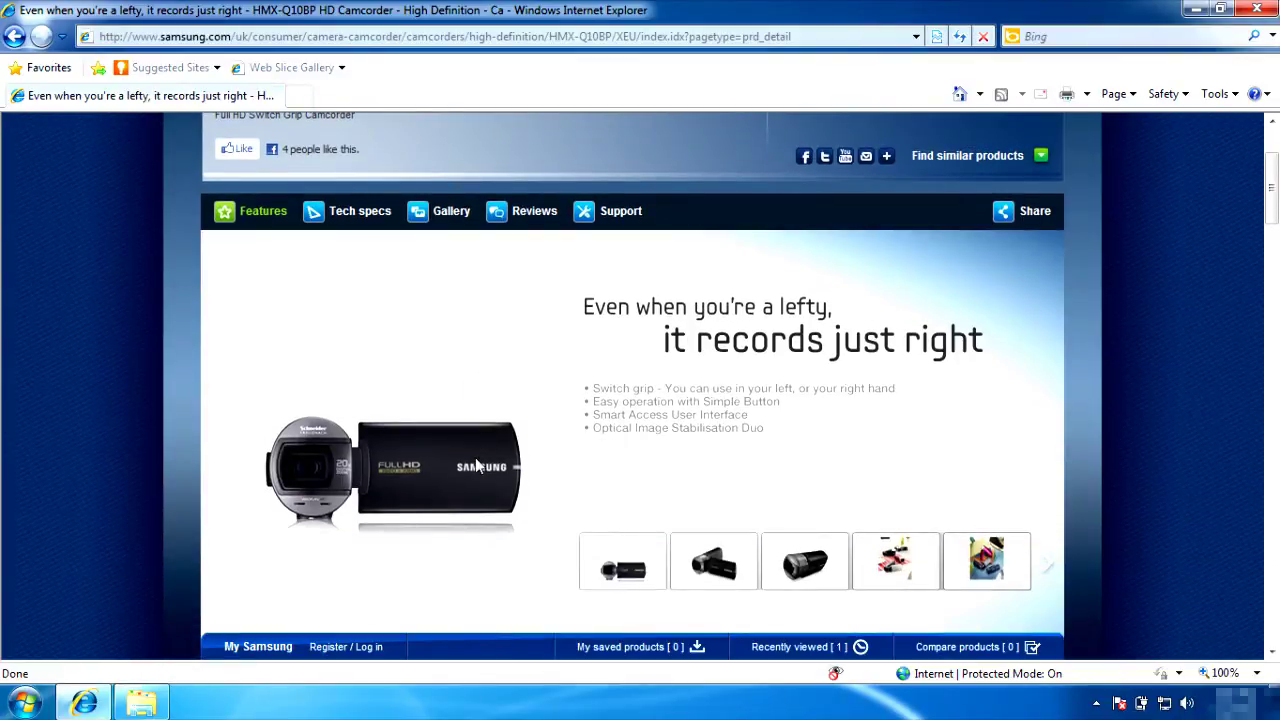
Show the HMX-Q10BP support downloads and switch to the Firmware tab
click(584, 211)
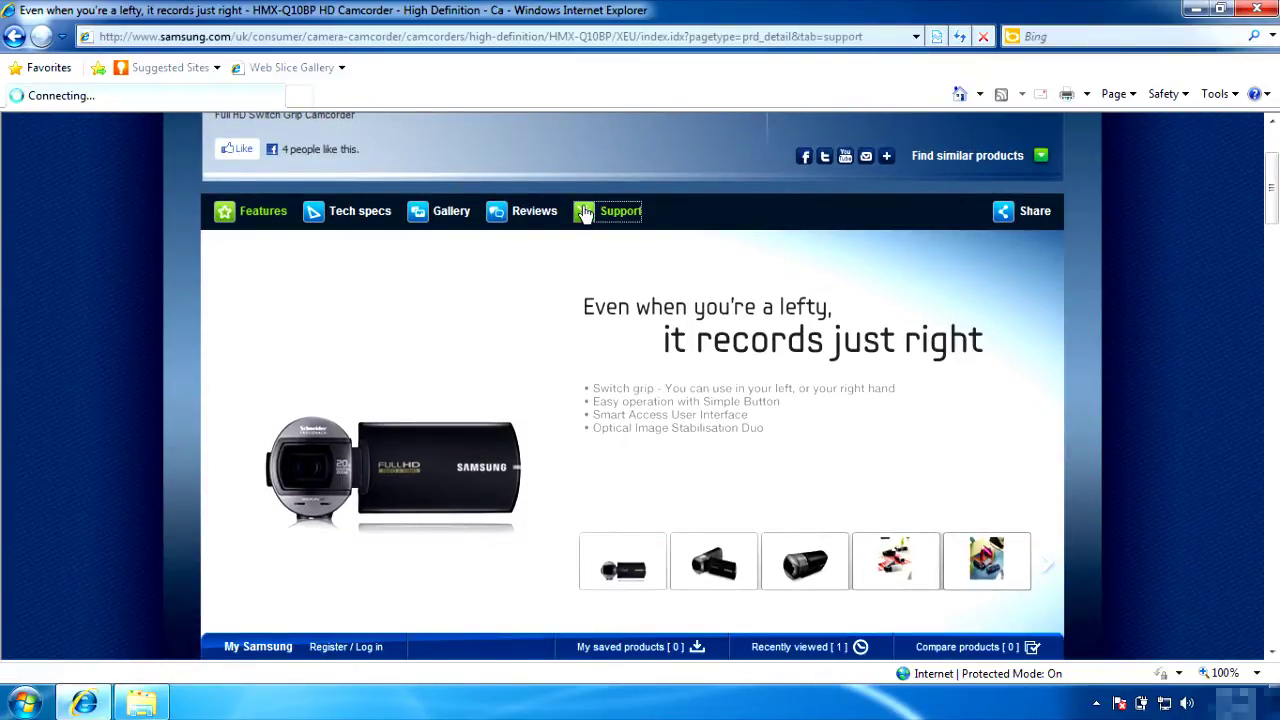
scroll(584, 211, down, 5)
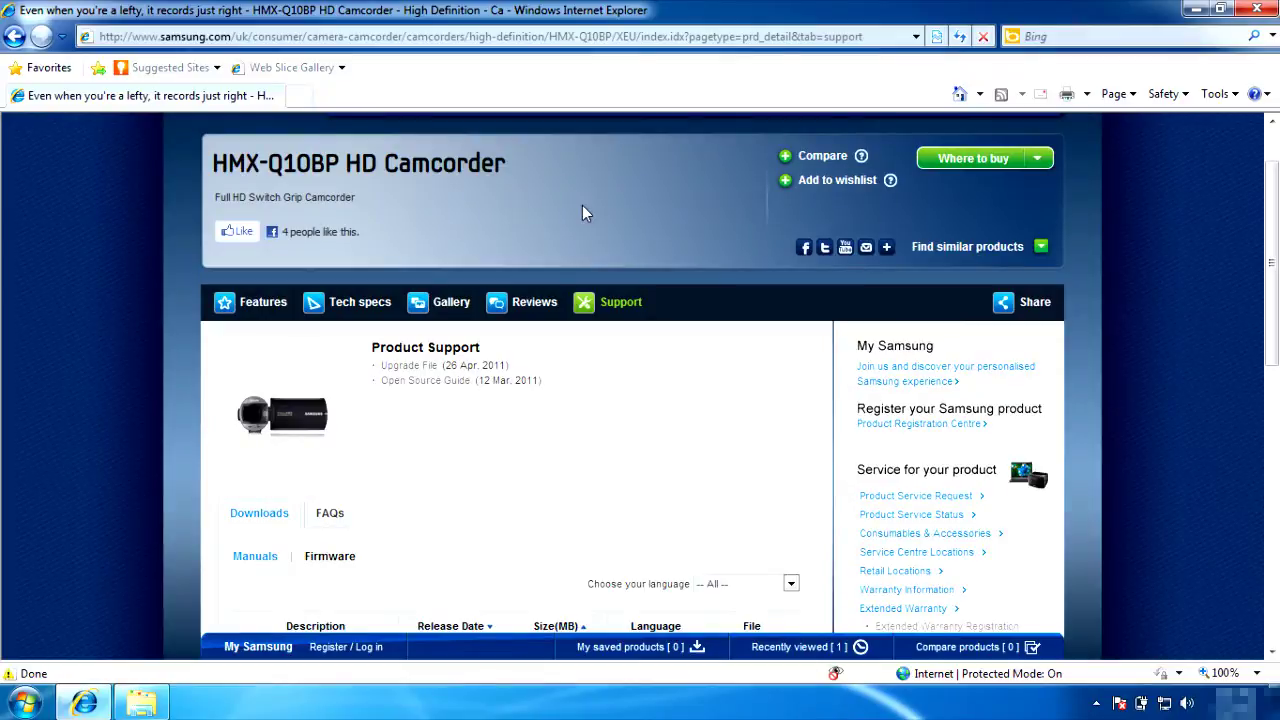
scroll(585, 213, down, 2)
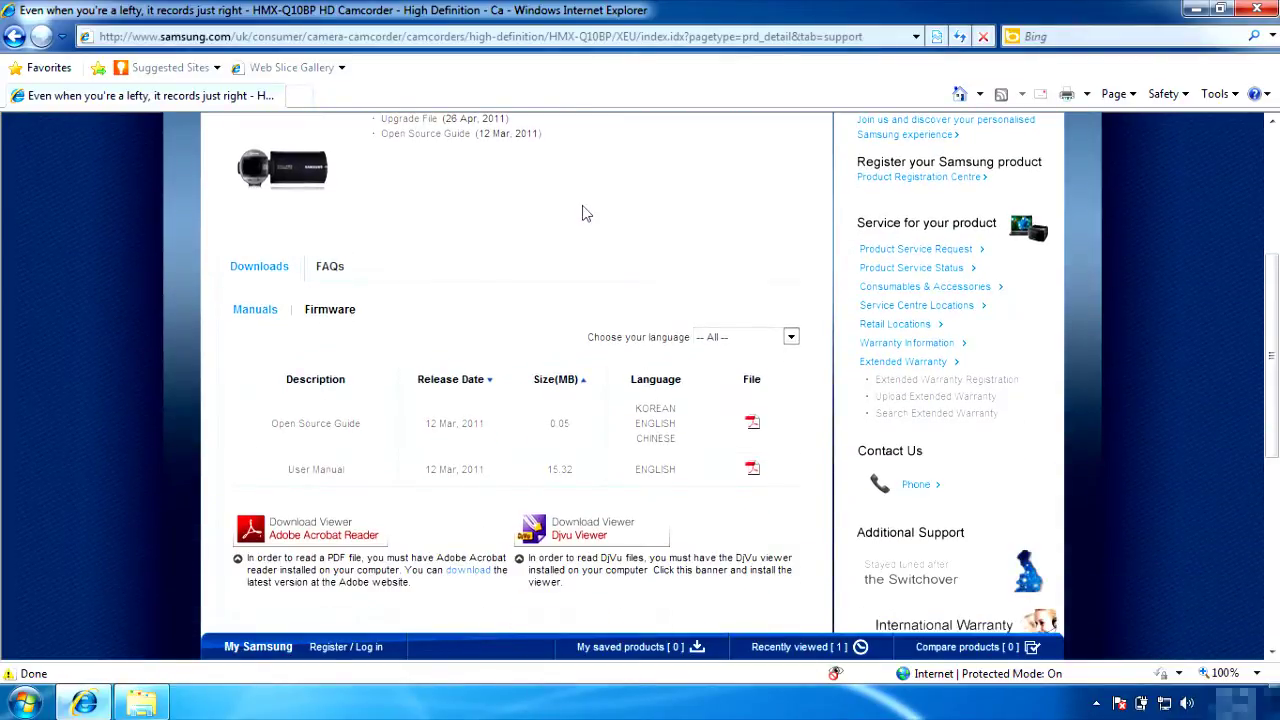
click(340, 310)
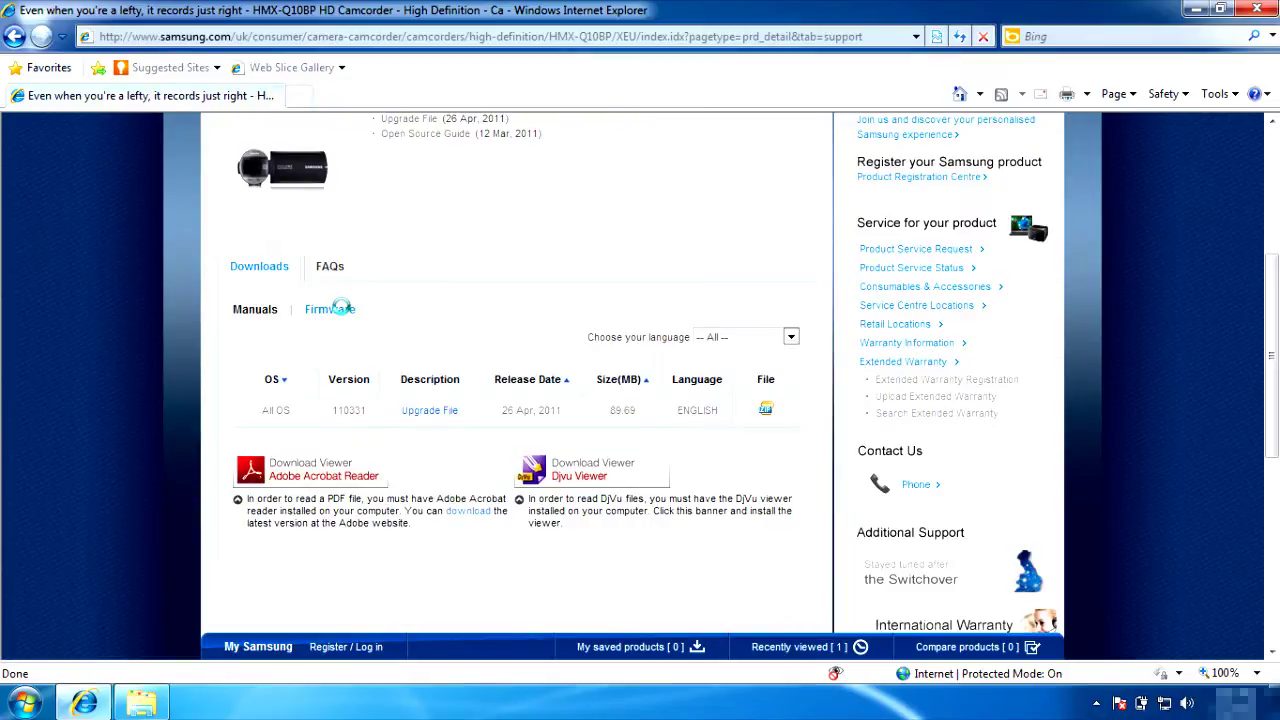
Save the Q10_GLOBAL_110331.zip Upgrade File to the desktop
click(765, 410)
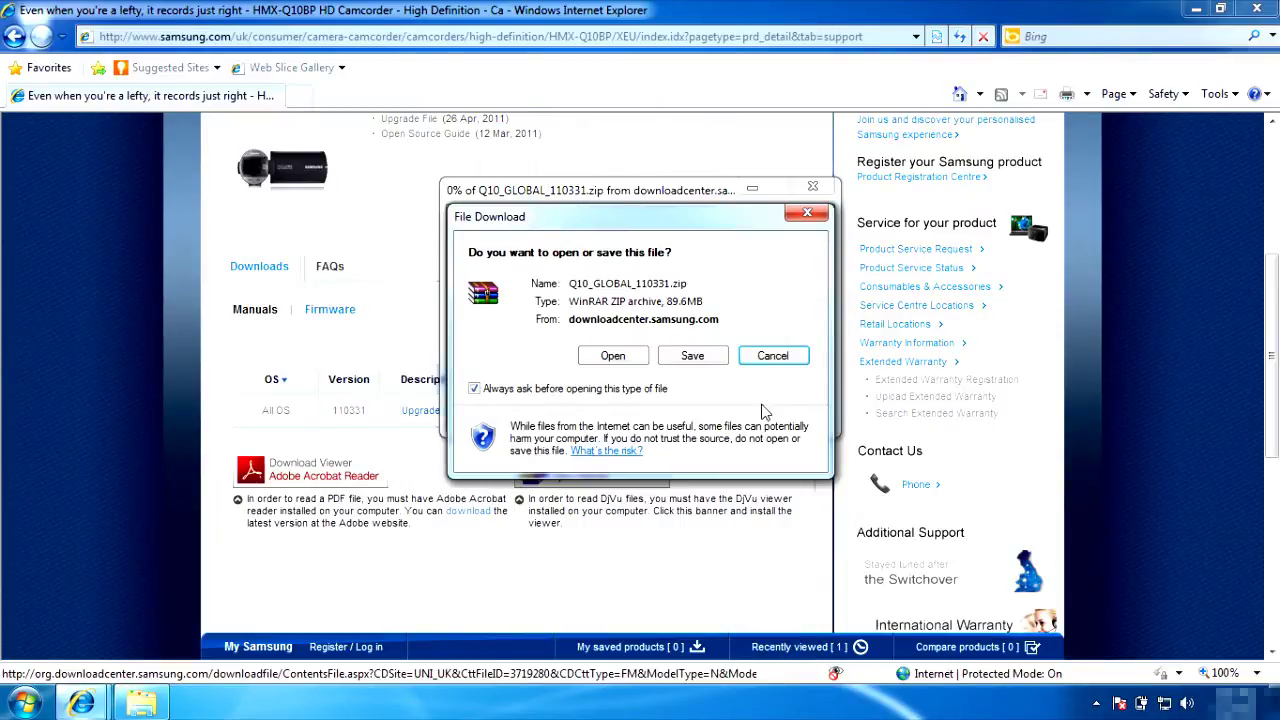
click(712, 361)
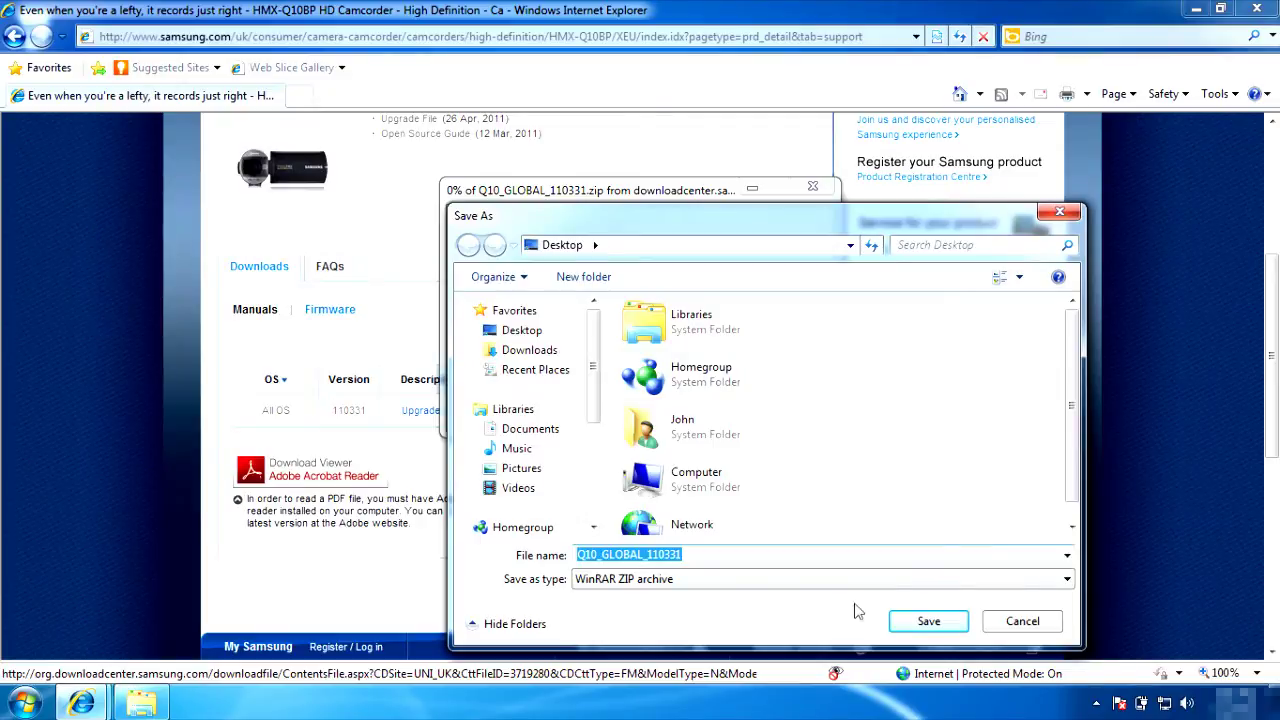
click(896, 623)
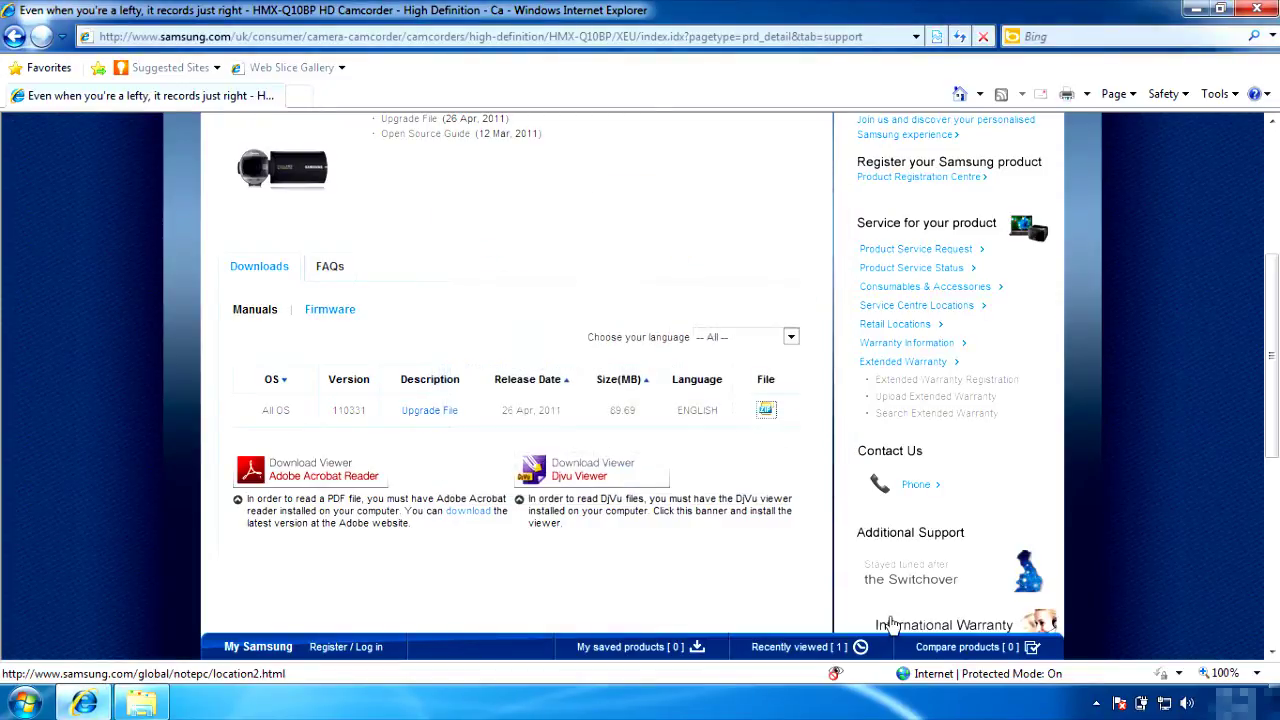
Minimize the browser, extract the zip to Q10_GLOBAL_110331\ and open the new folder
click(1196, 8)
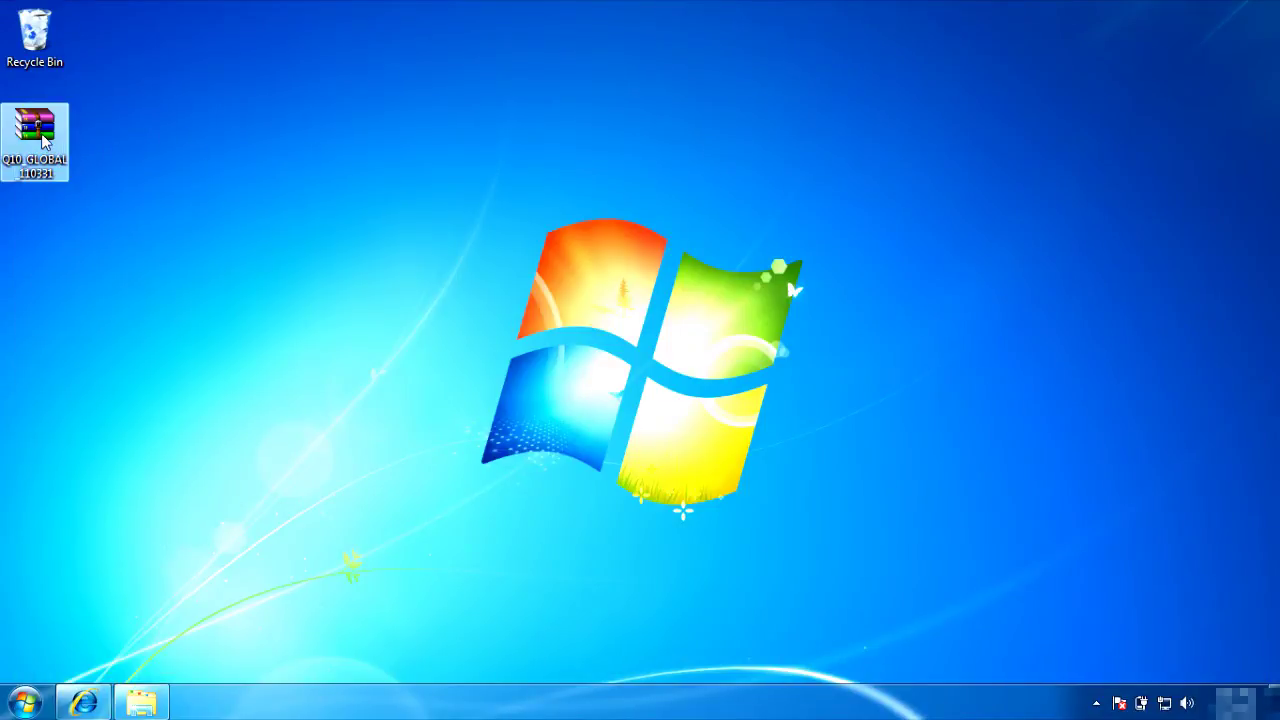
right_click(44, 143)
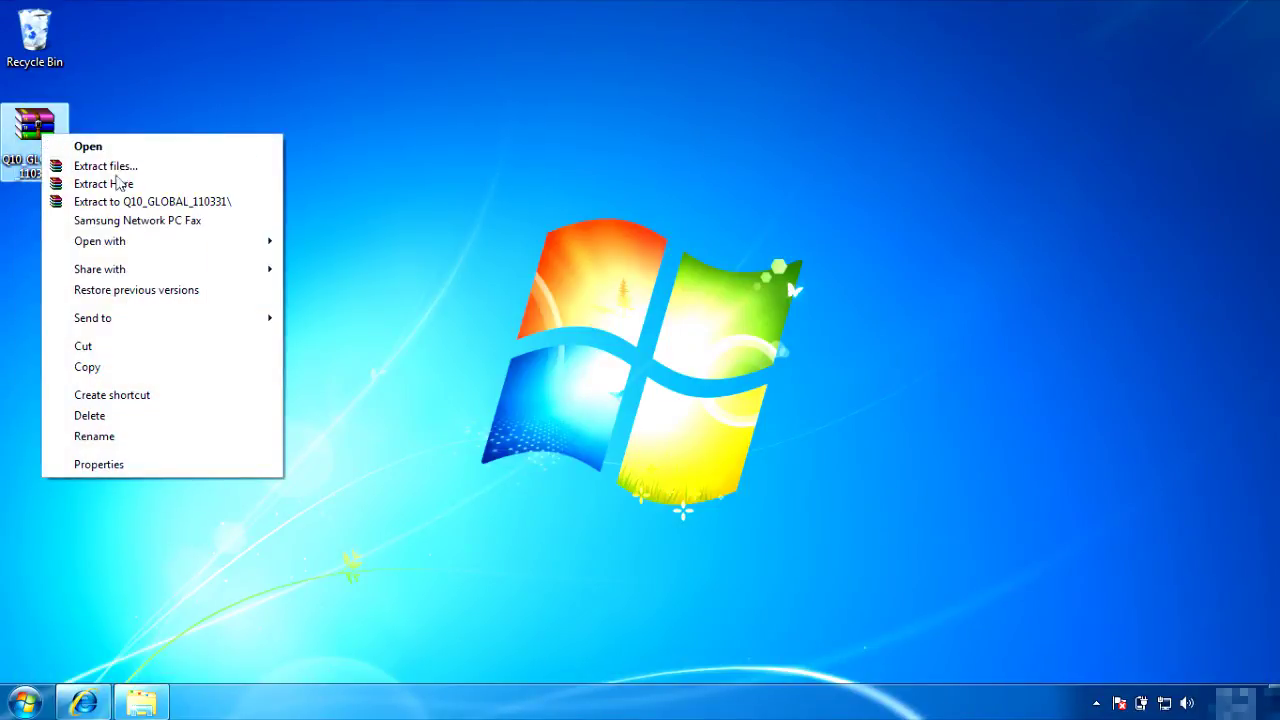
click(128, 202)
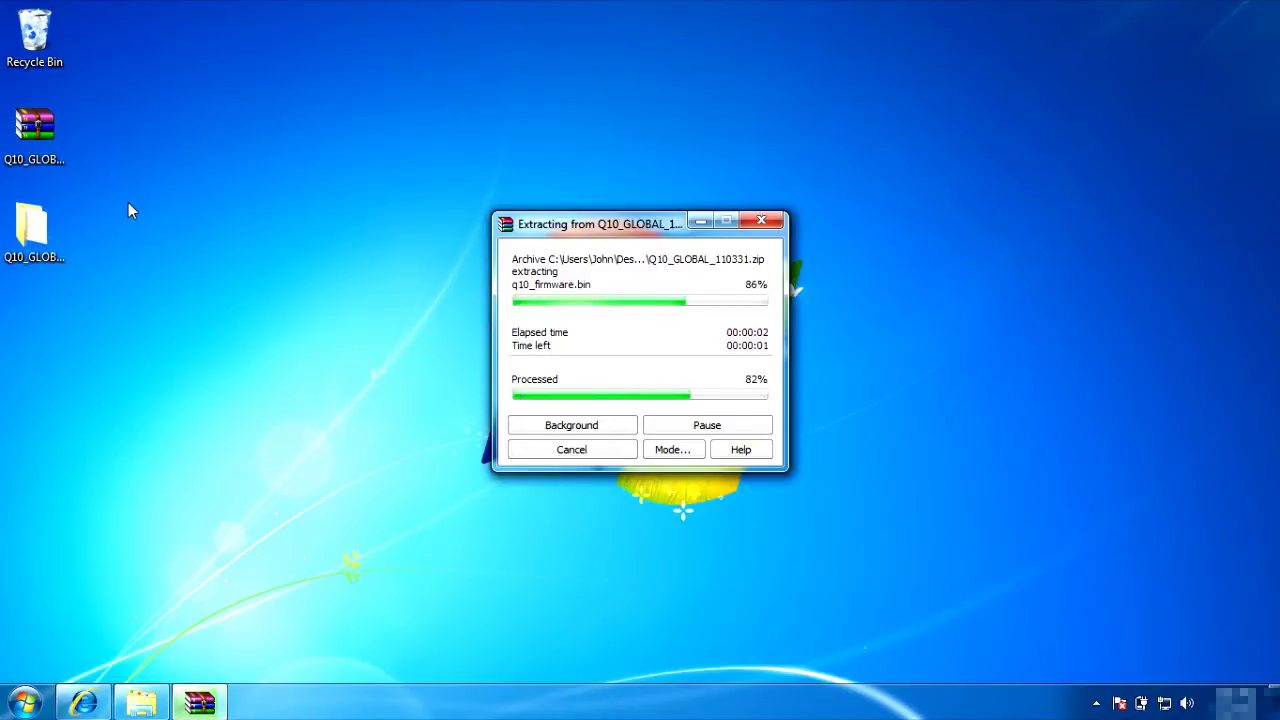
click(43, 228)
double_click(43, 228)
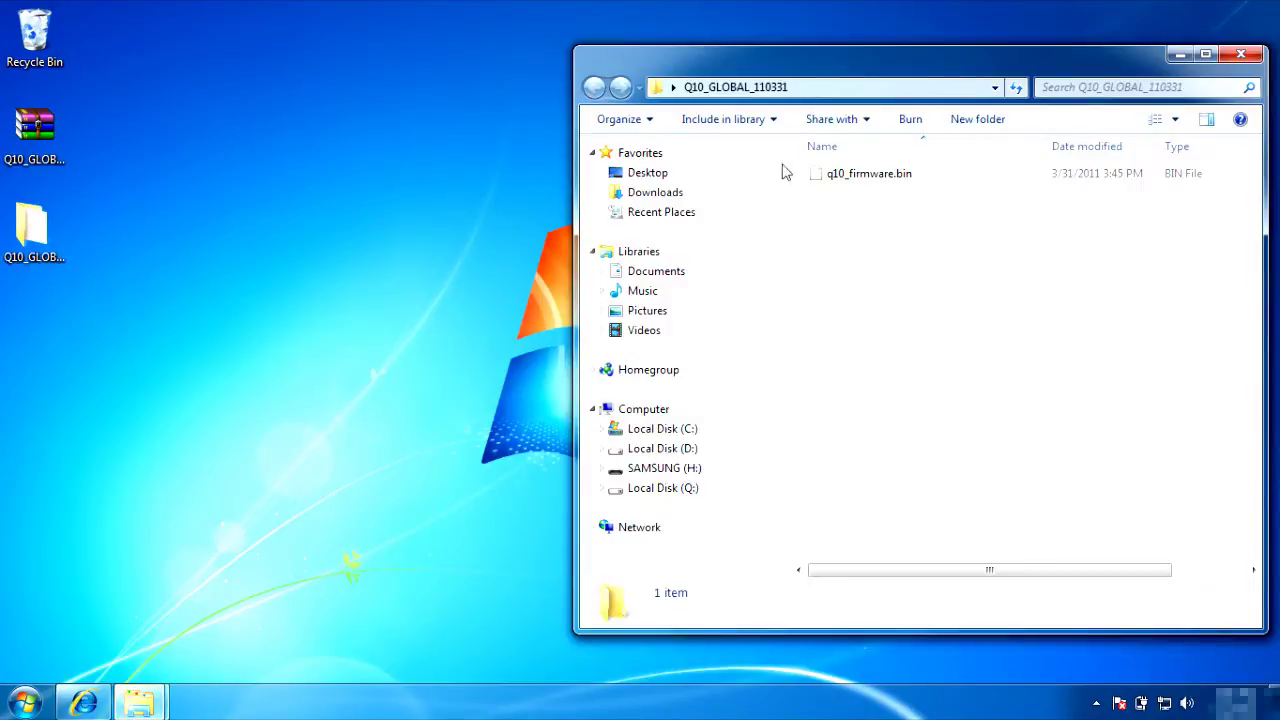
Copy q10_firmware.bin from the extracted folder
click(832, 178)
right_click(832, 178)
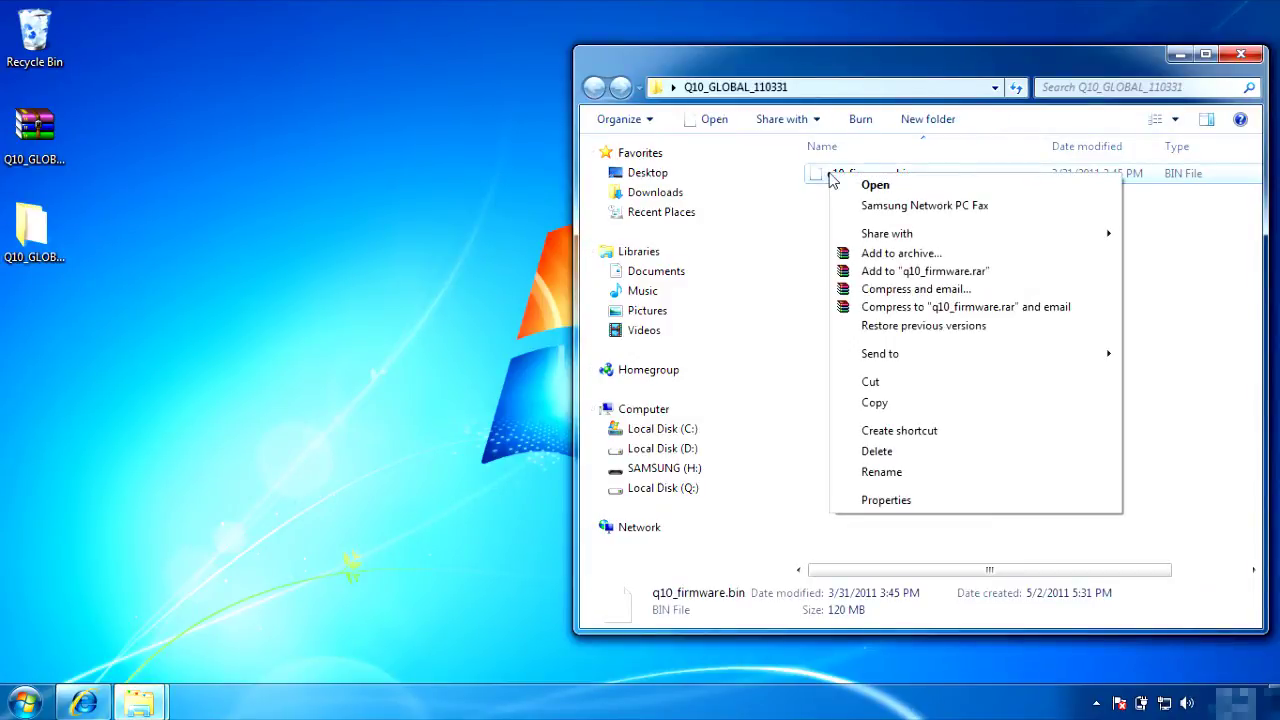
click(875, 403)
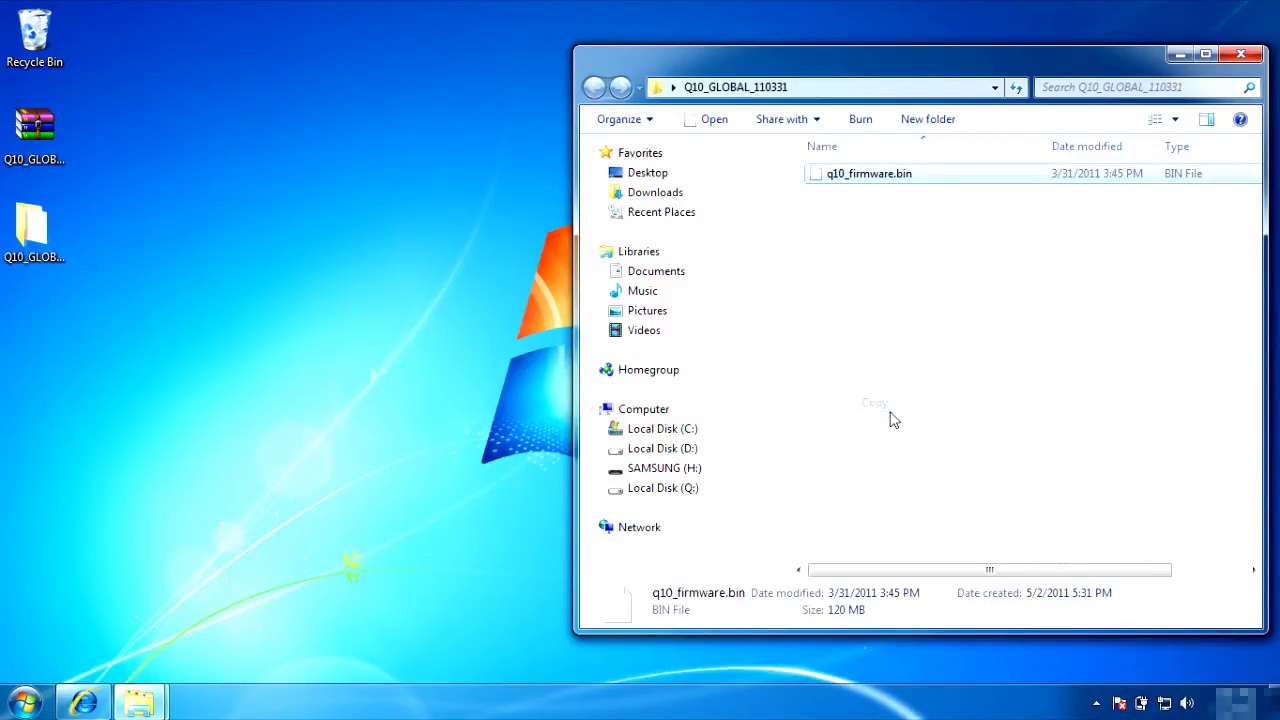
Paste q10_firmware.bin onto the SAMSUNG (H:) drive via Computer
click(15, 705)
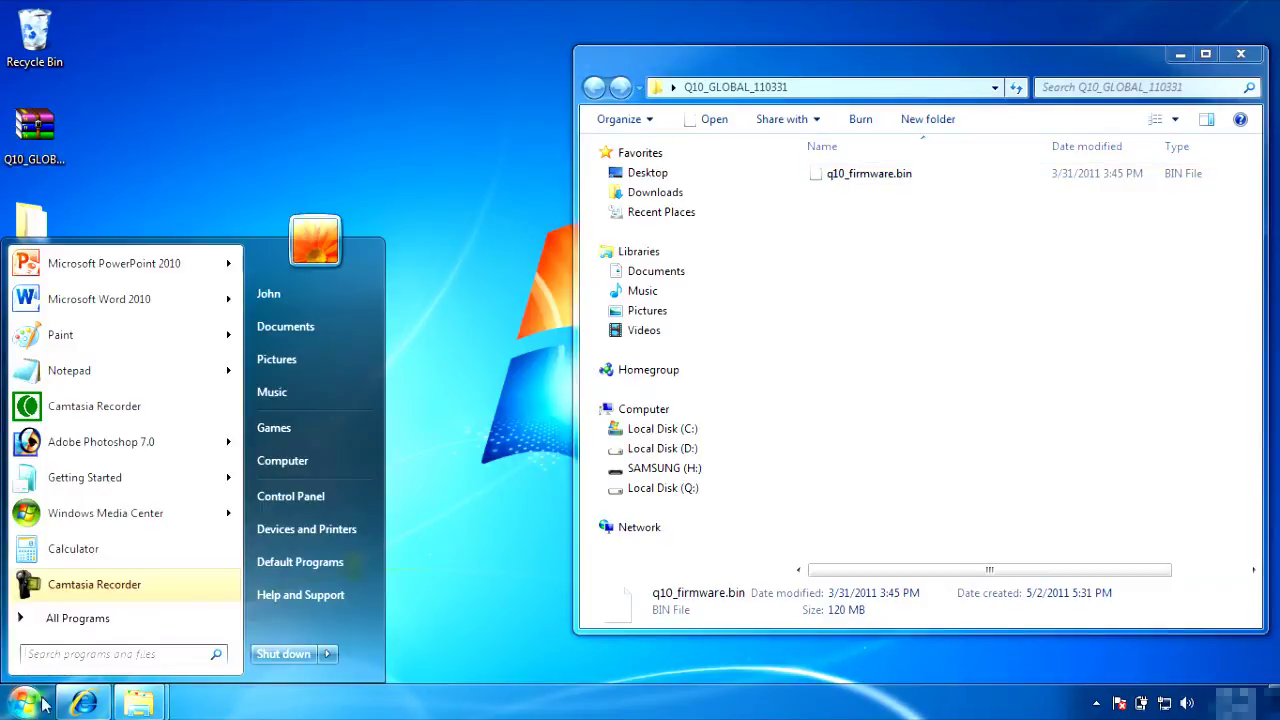
click(282, 467)
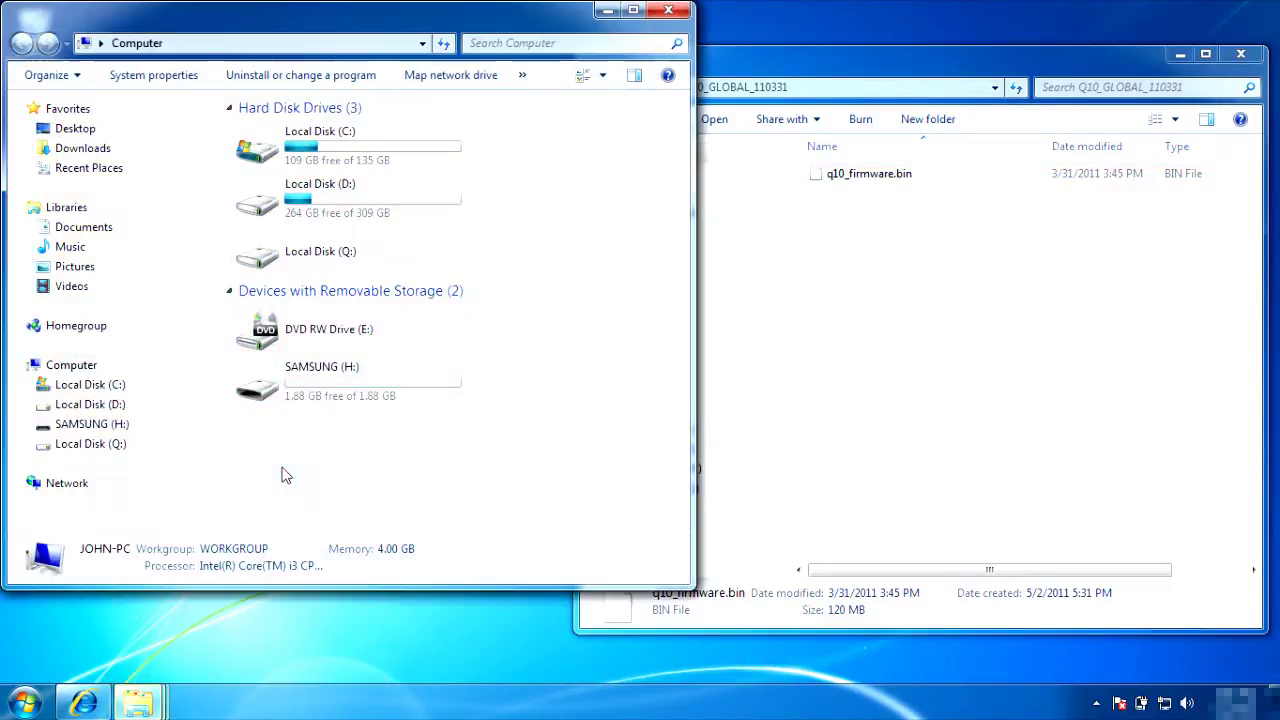
double_click(282, 403)
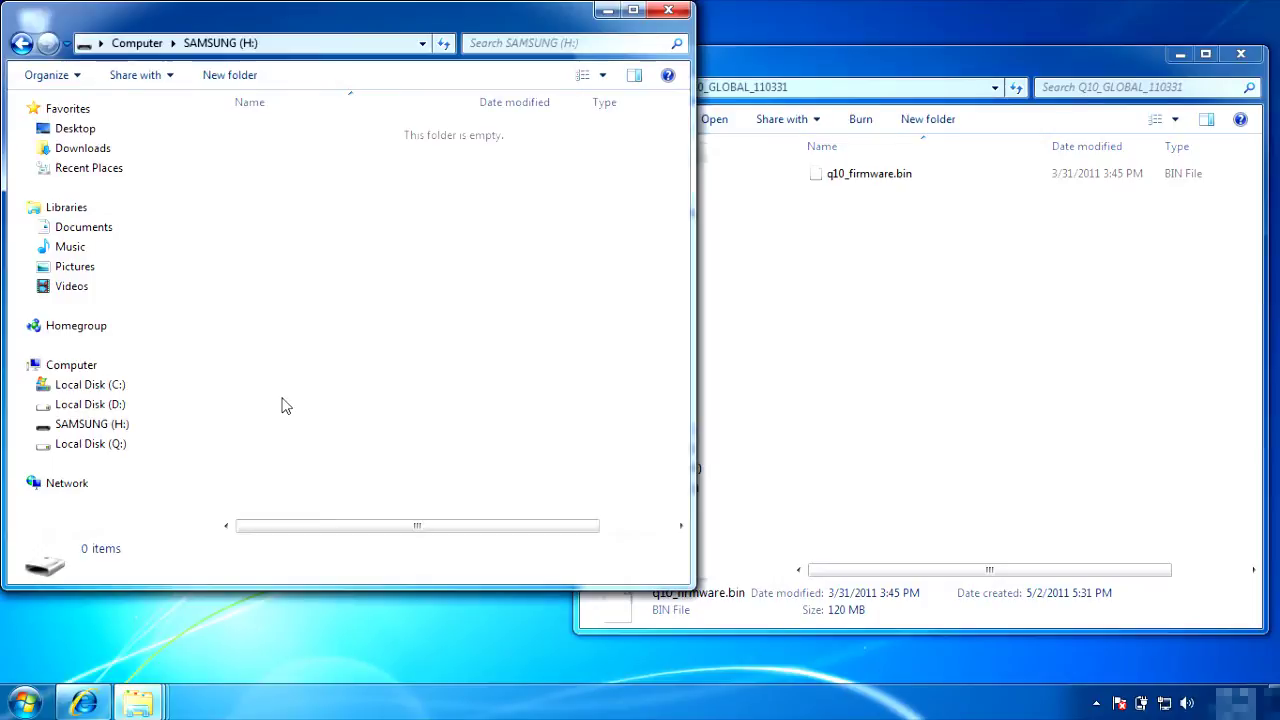
right_click(291, 343)
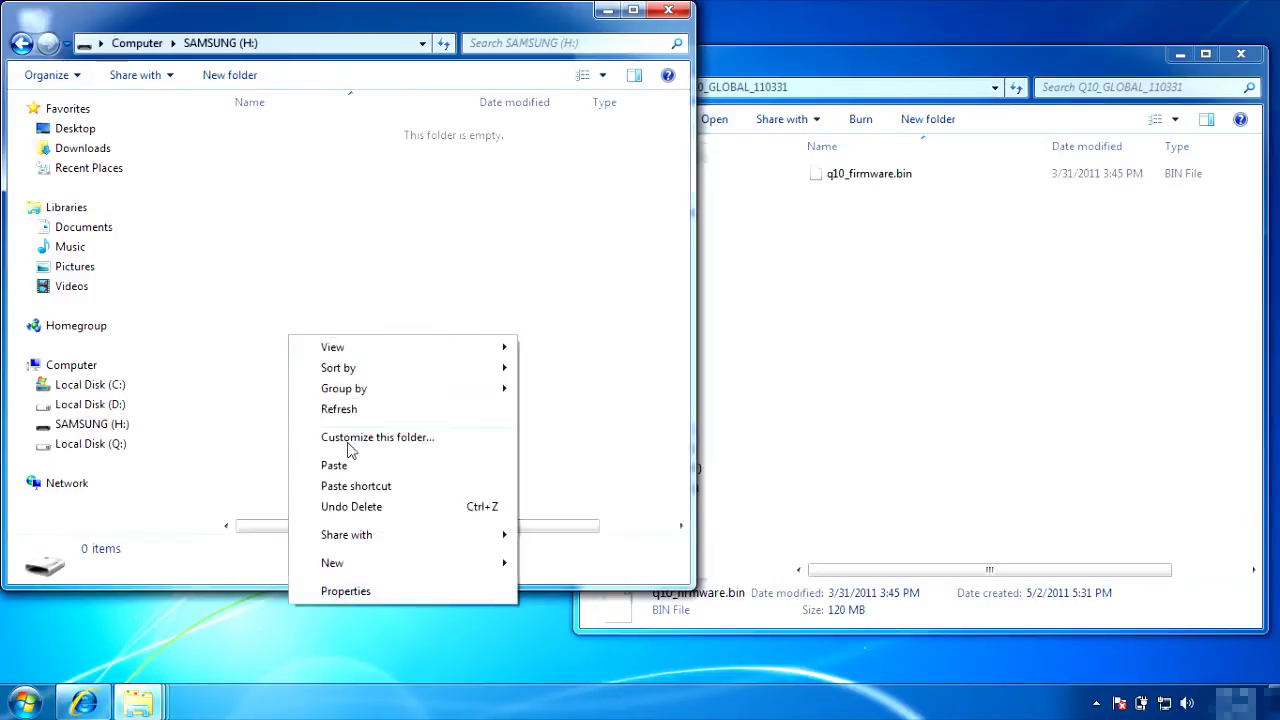
click(336, 466)
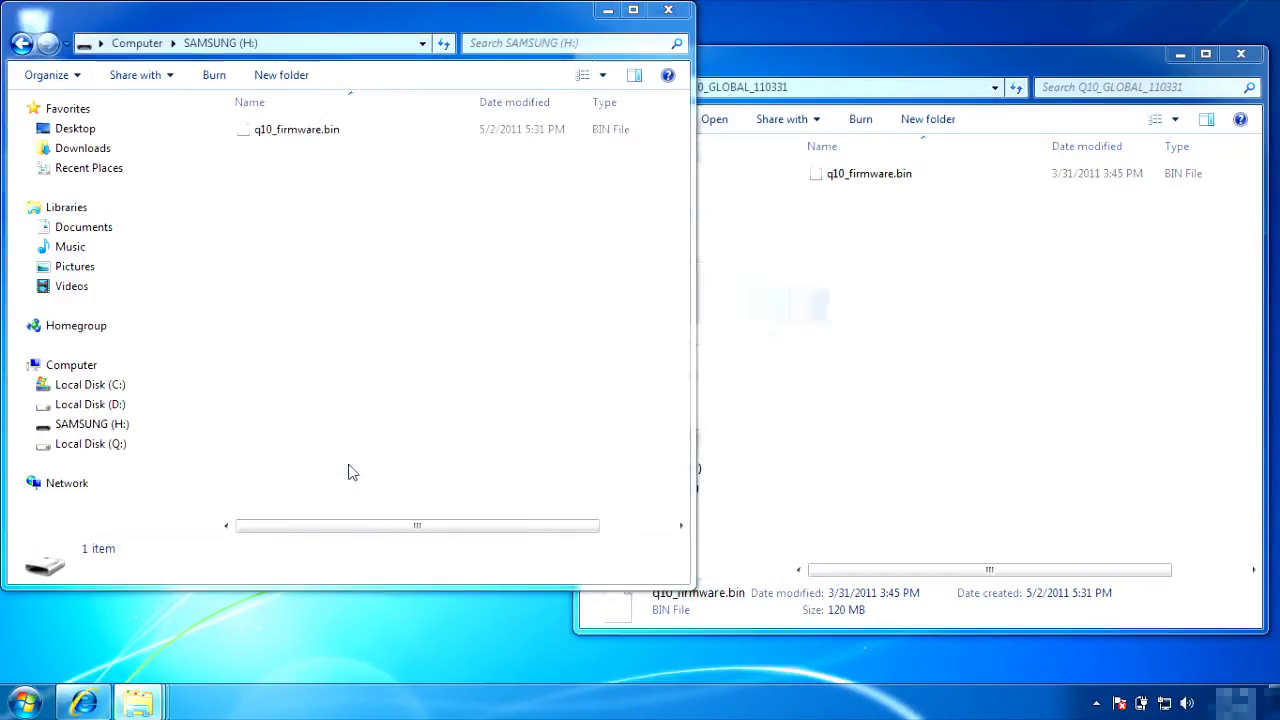